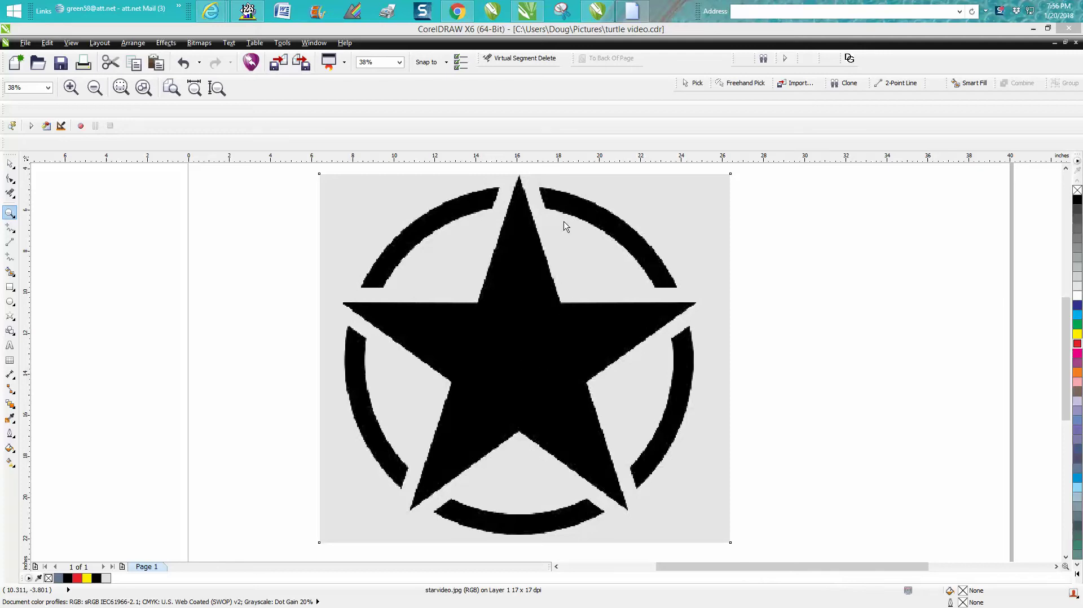
# - Drag the starvideo.jpg emblem bitmap left, off the page onto the canvas
pyautogui.click(11, 217)
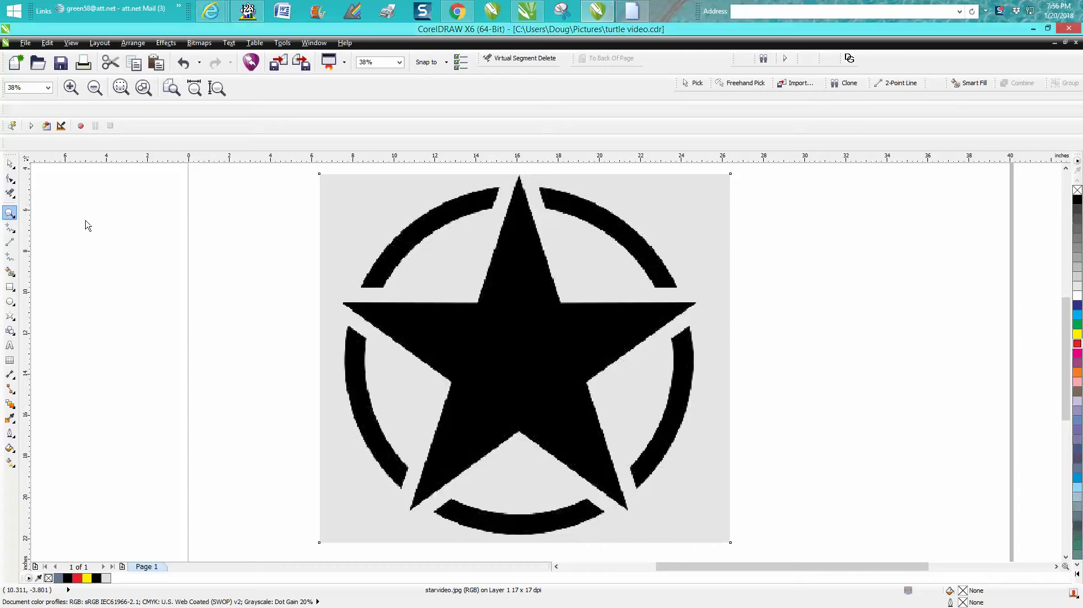
pyautogui.click(26, 222)
pyautogui.moveTo(383, 213); pyautogui.dragTo(465, 259)
pyautogui.scroll(-5, 465, 258)
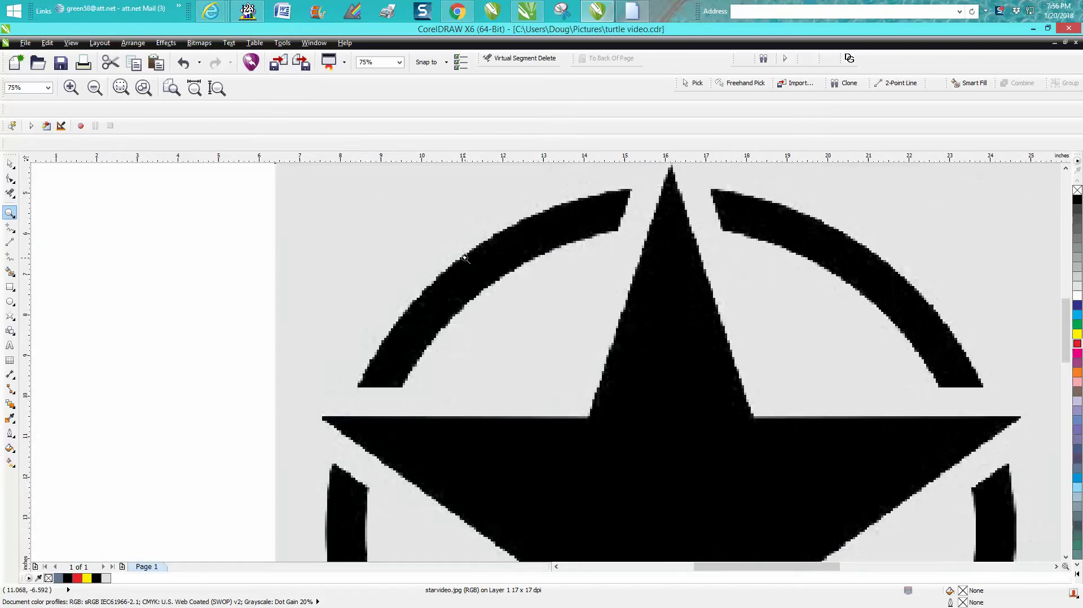
pyautogui.click(11, 167)
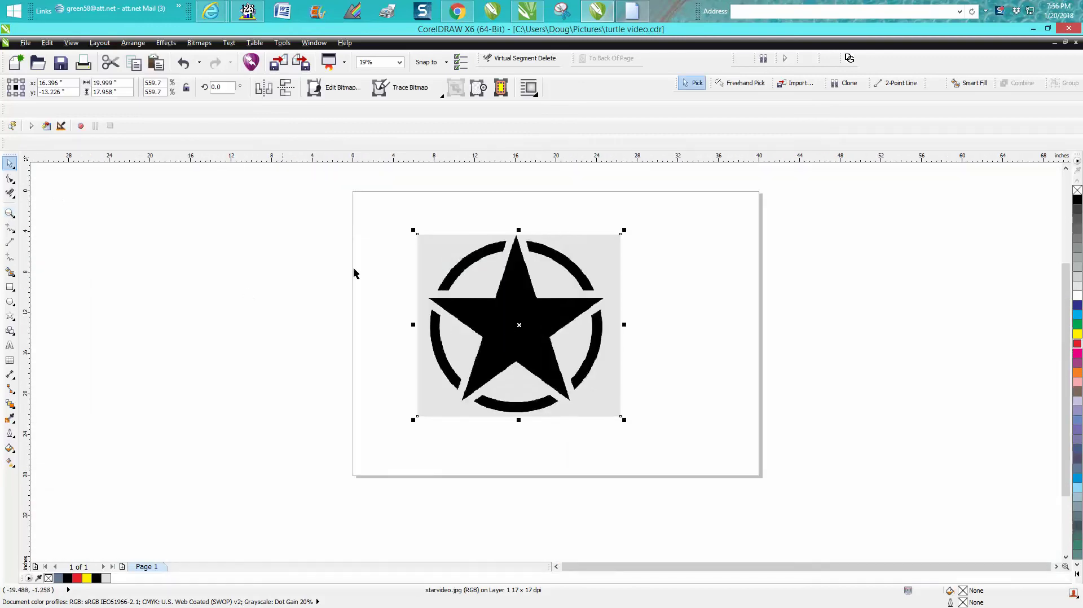
pyautogui.moveTo(473, 324); pyautogui.dragTo(247, 325)
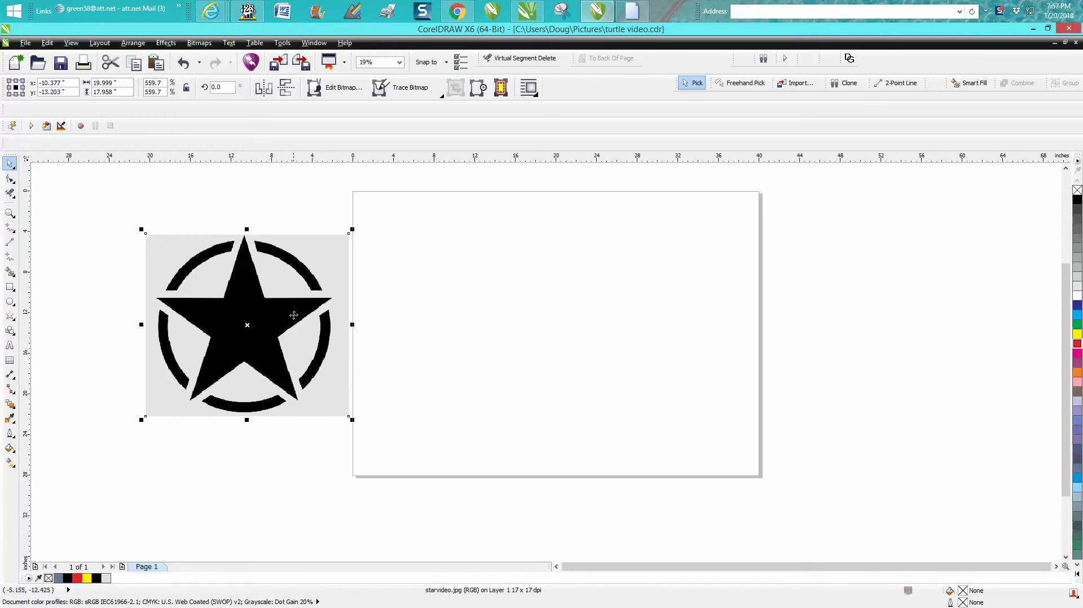
# - Draw a 6-point star in the middle of the page, then reduce it to 5 points
pyautogui.click(11, 317)
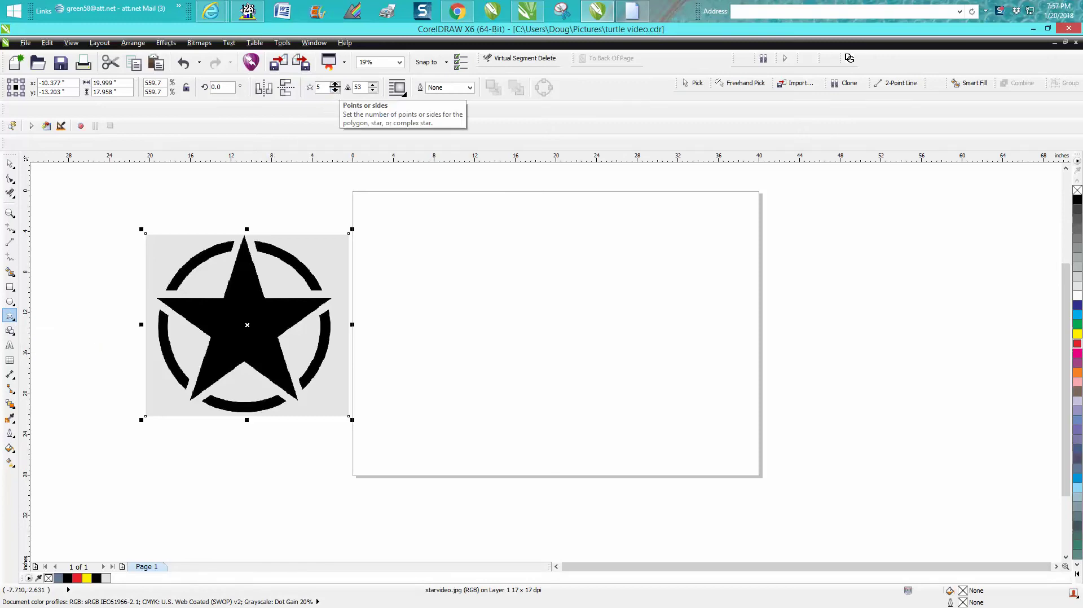
pyautogui.click(335, 85)
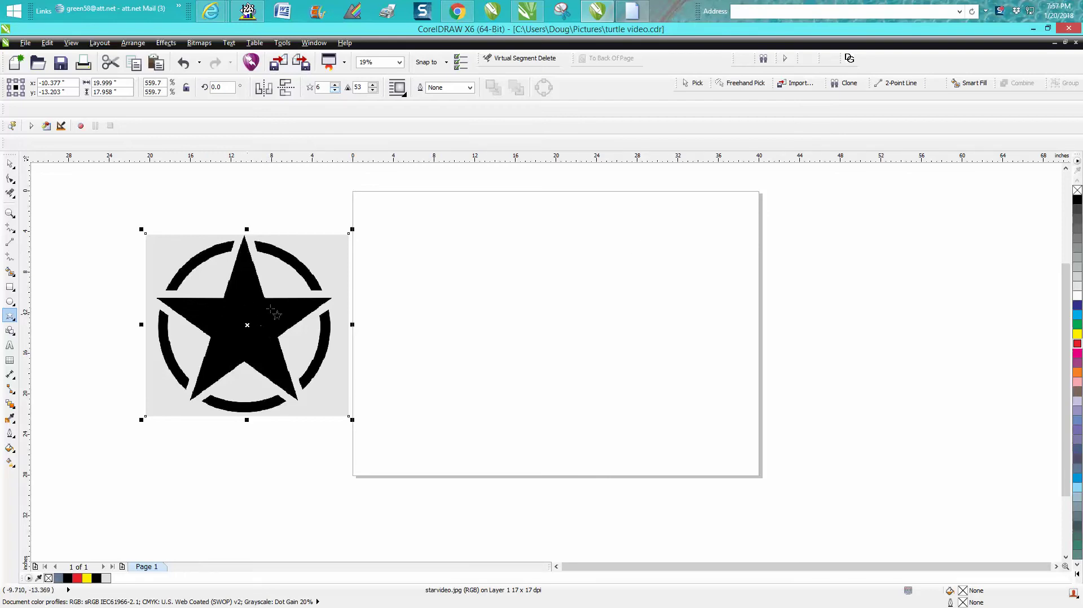
pyautogui.moveTo(638, 241); pyautogui.dragTo(462, 430)
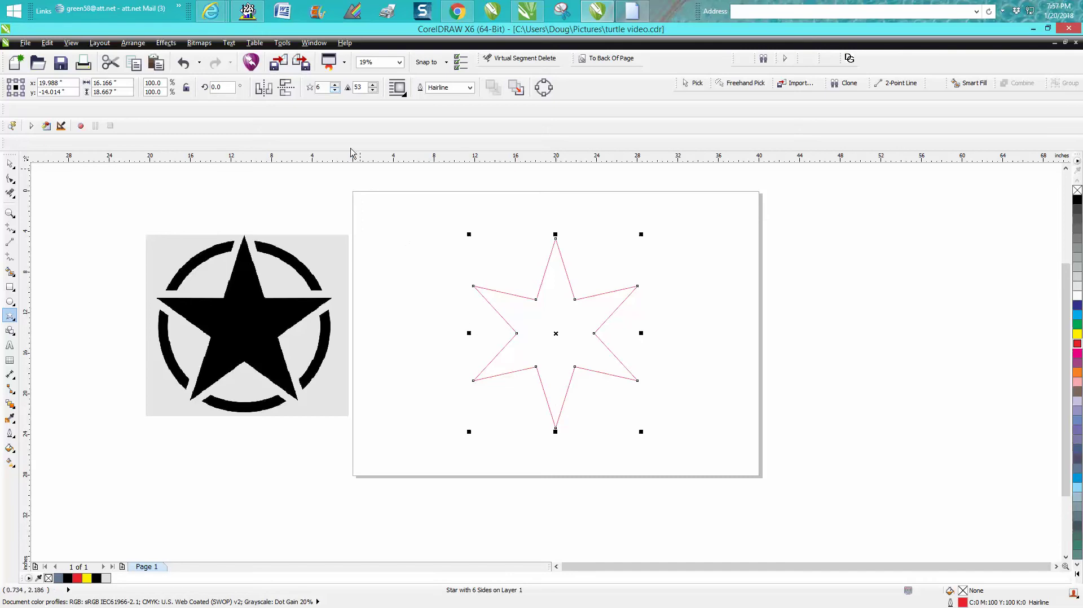
pyautogui.click(335, 90)
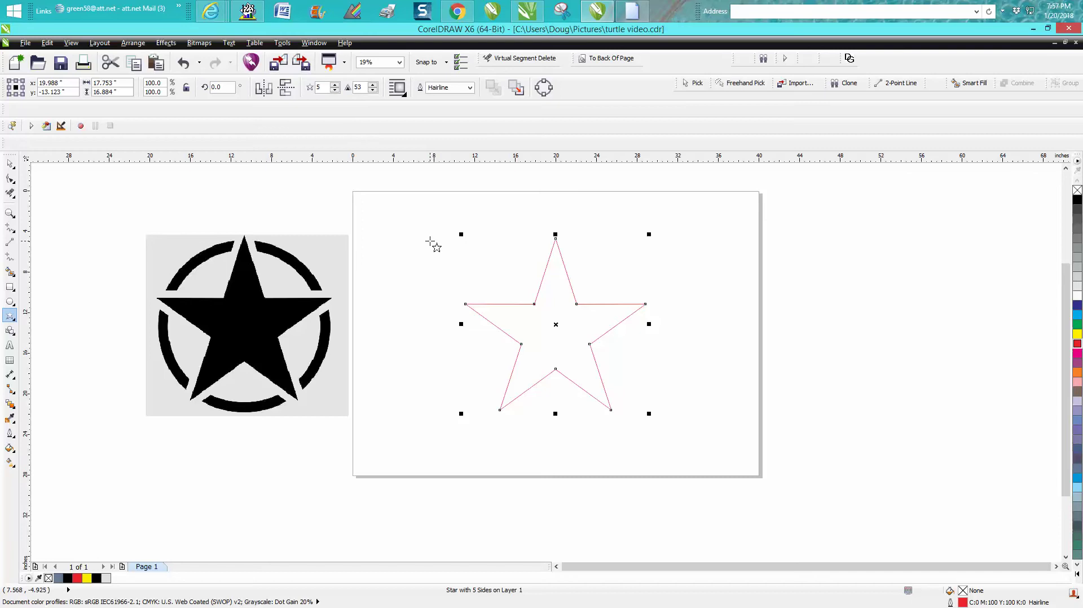
# - Draw a circle over the star and centre it on the page
pyautogui.click(10, 301)
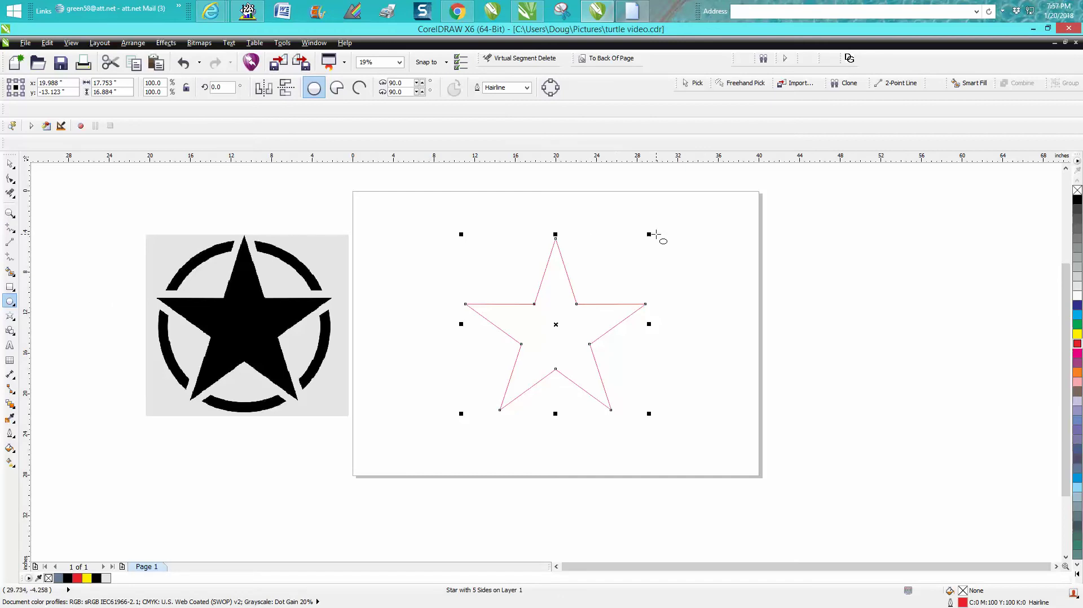
pyautogui.moveTo(656, 238); pyautogui.dragTo(505, 358)
pyautogui.press('p')
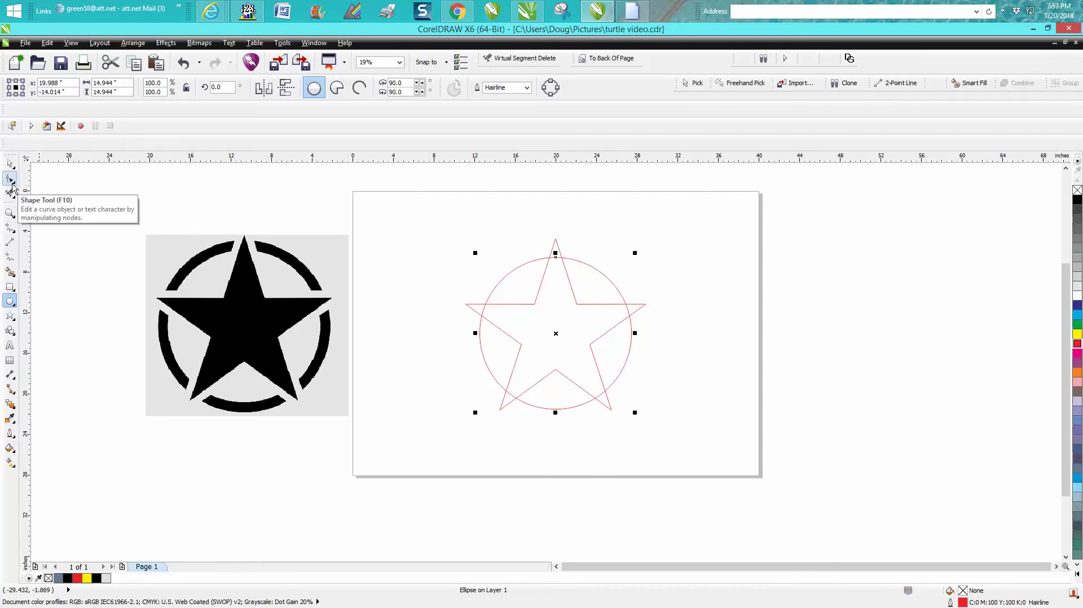
pyautogui.press('space')
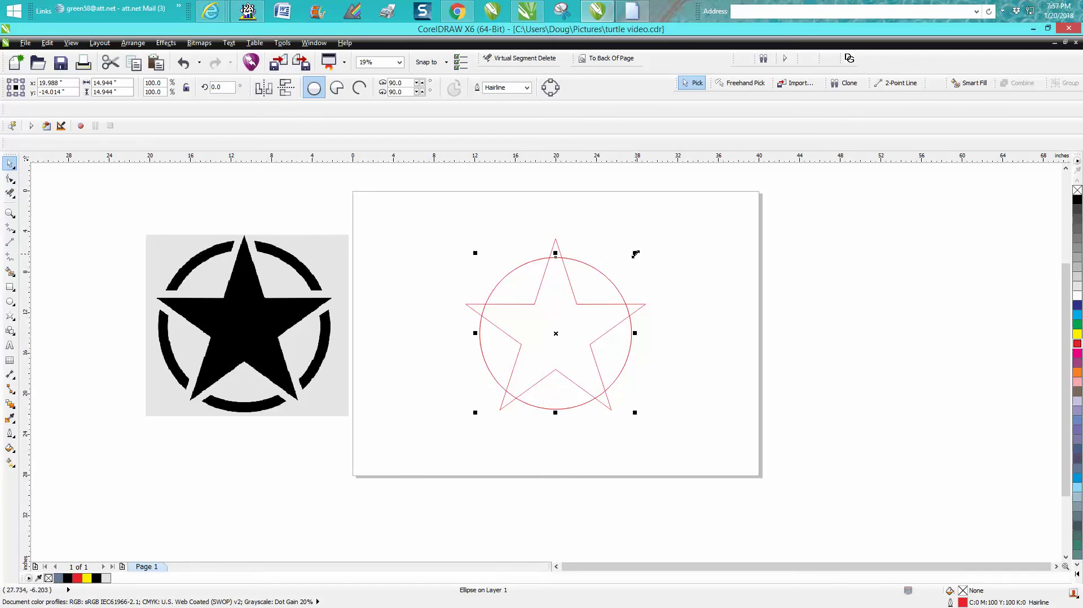
# - Add a slightly smaller concentric copy of the circle and enlarge the outer circle slightly
pyautogui.moveTo(635, 254); pyautogui.dragTo(630, 273)
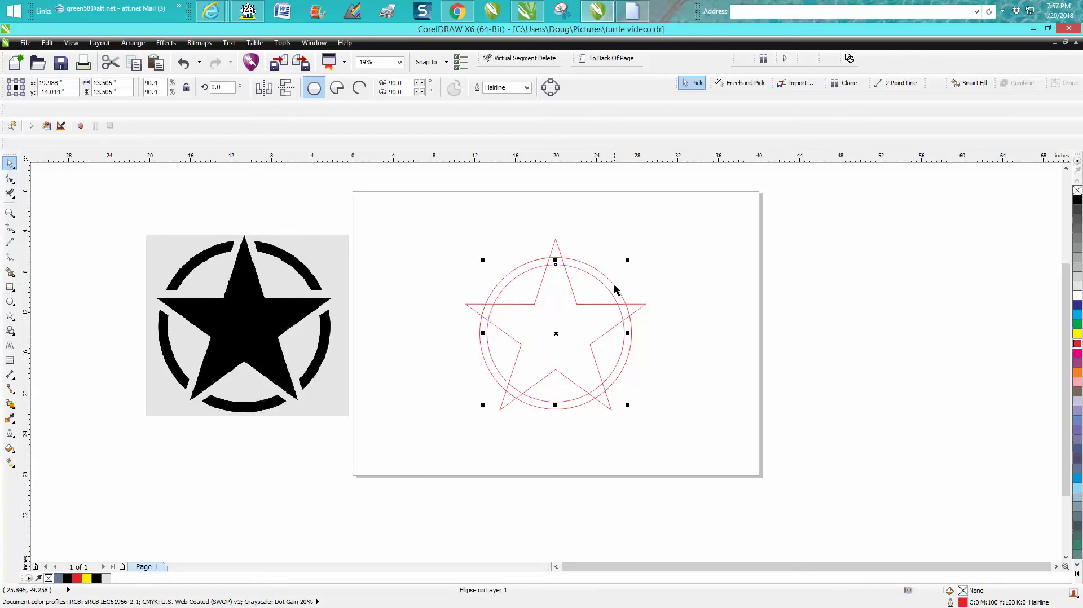
pyautogui.click(616, 288)
pyautogui.moveTo(637, 253); pyautogui.dragTo(643, 248)
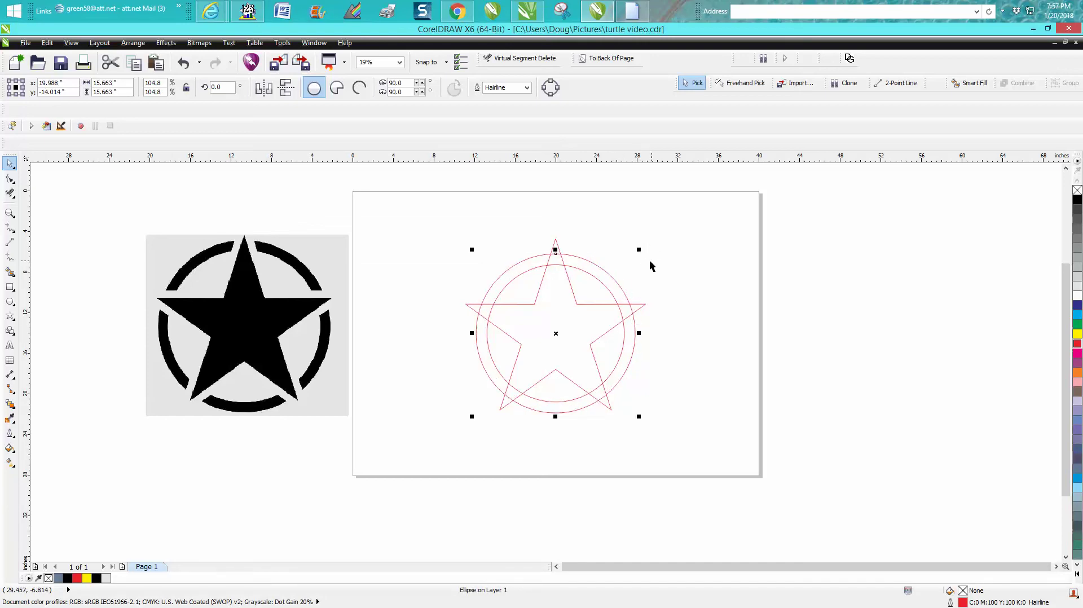
pyautogui.click(572, 299)
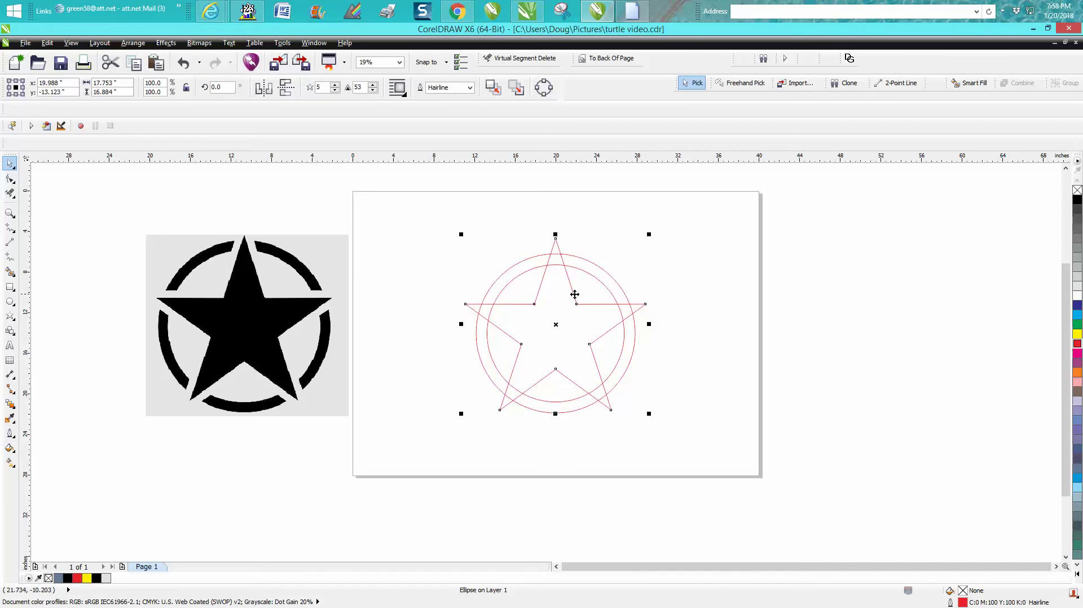
# - Apply an outside contour to the star, widening the offset from 0.6 to 0.7 inches
pyautogui.click(166, 43)
pyautogui.click(183, 122)
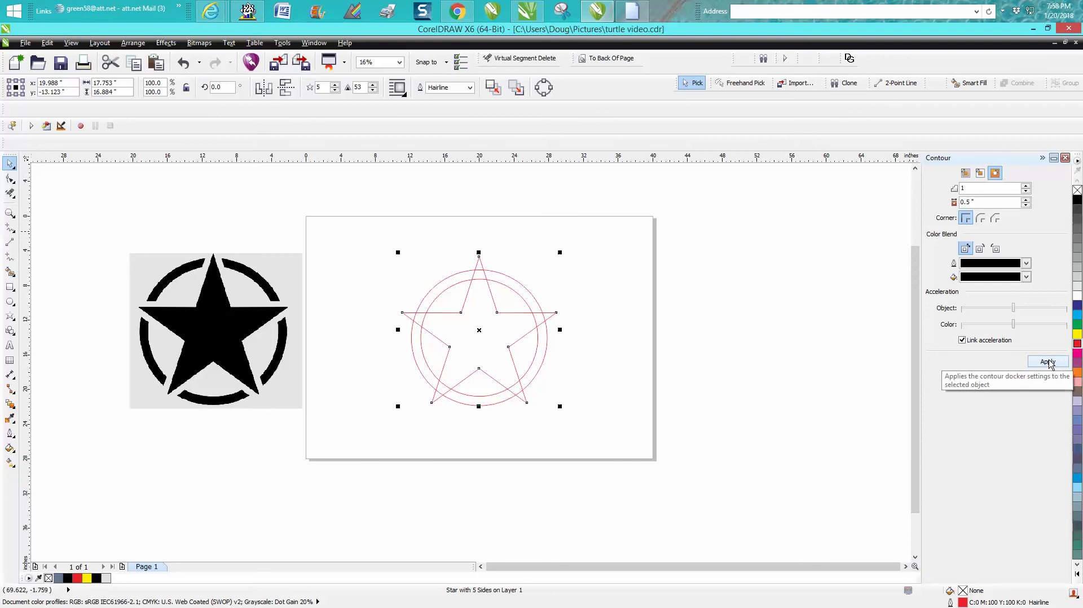
pyautogui.click(1047, 362)
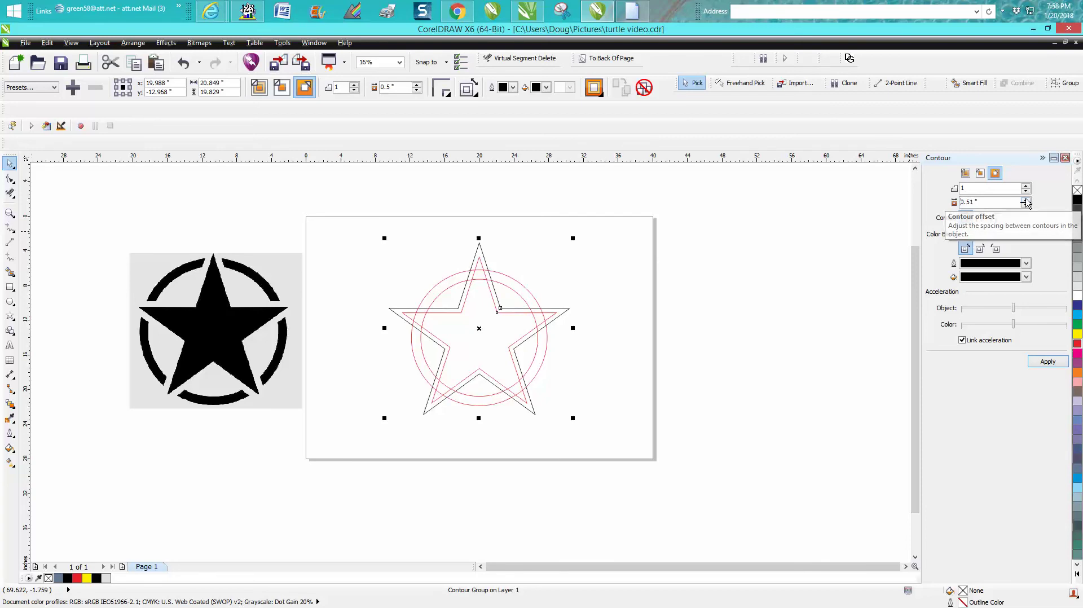
pyautogui.click(1025, 199)
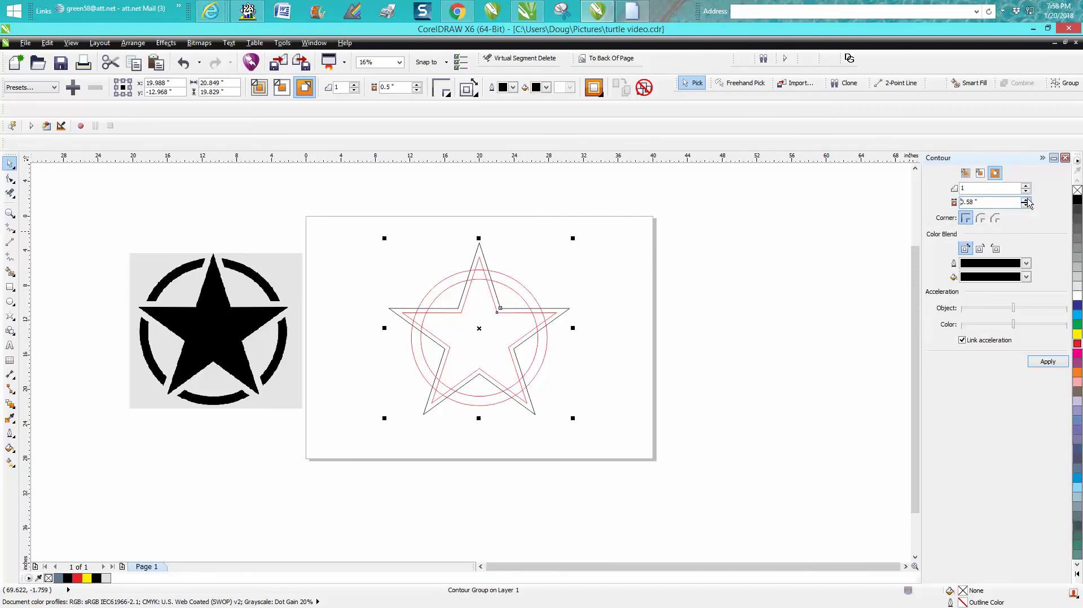
pyautogui.click(1025, 199)
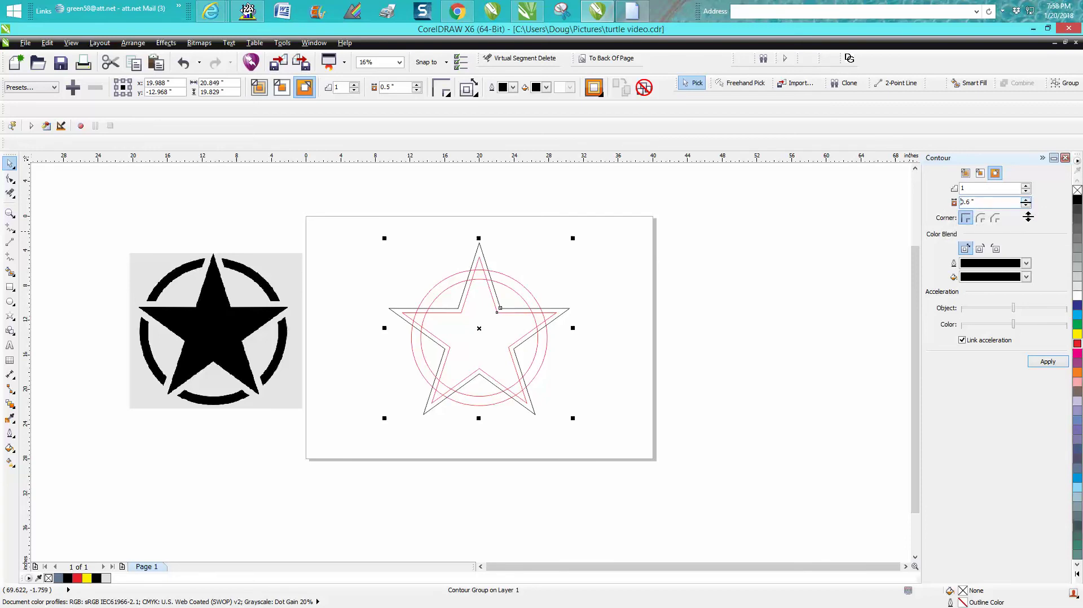
pyautogui.click(1044, 363)
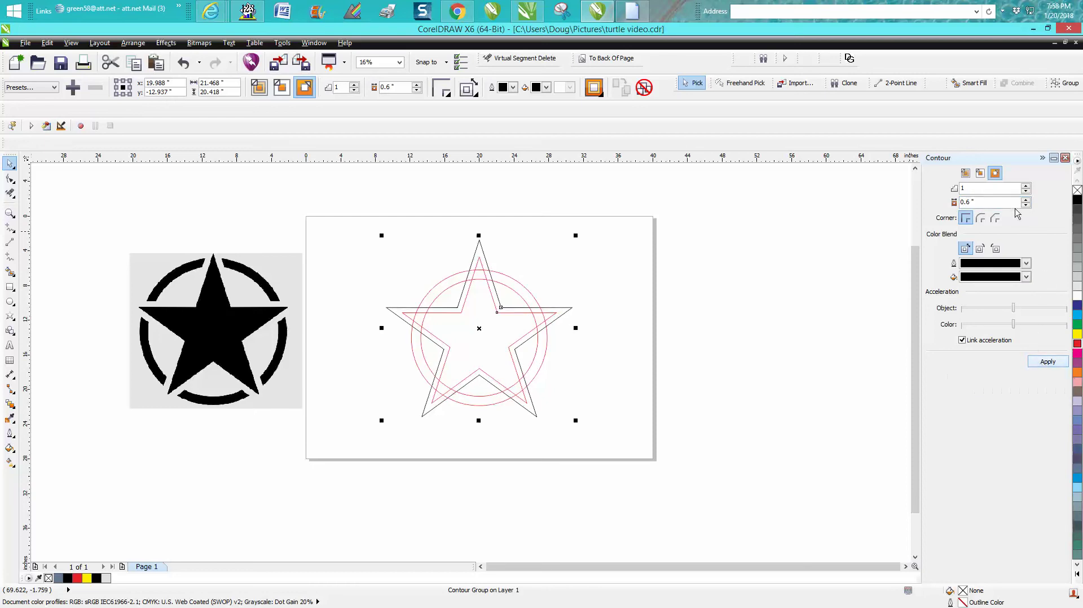
pyautogui.doubleClick(962, 201)
pyautogui.write('.7')
pyautogui.click(1048, 361)
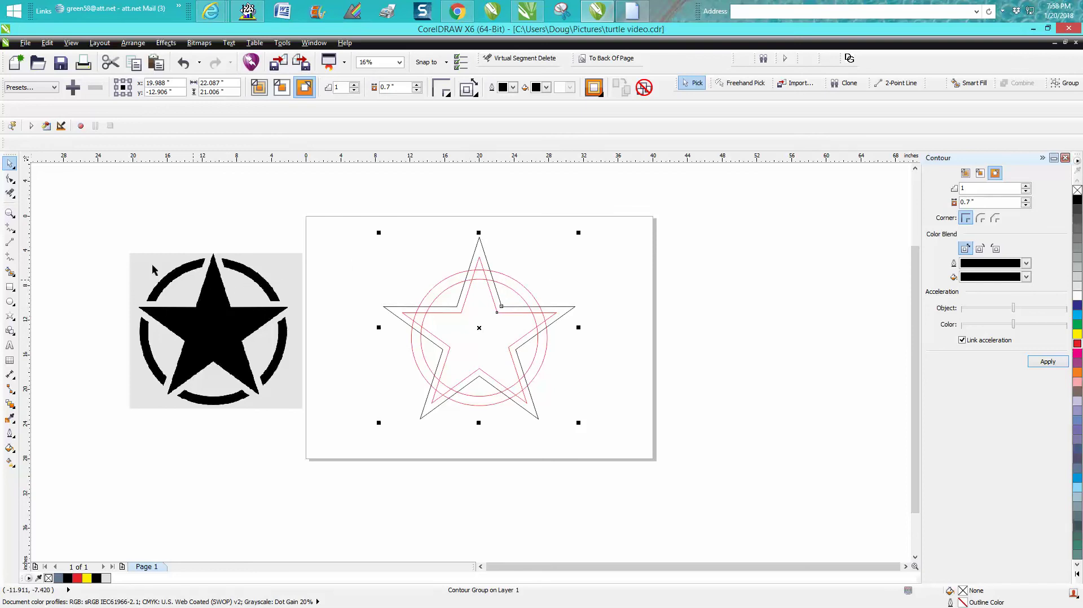
pyautogui.click(9, 271)
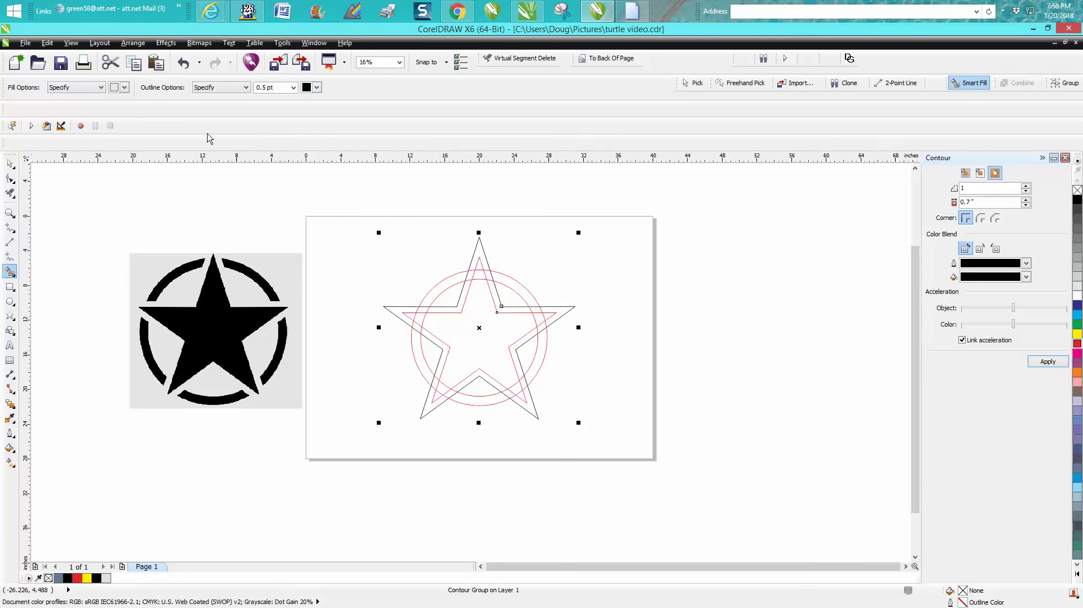
# - Set the Smart Fill colour to black and fill the five ring pieces between the circles
pyautogui.click(125, 88)
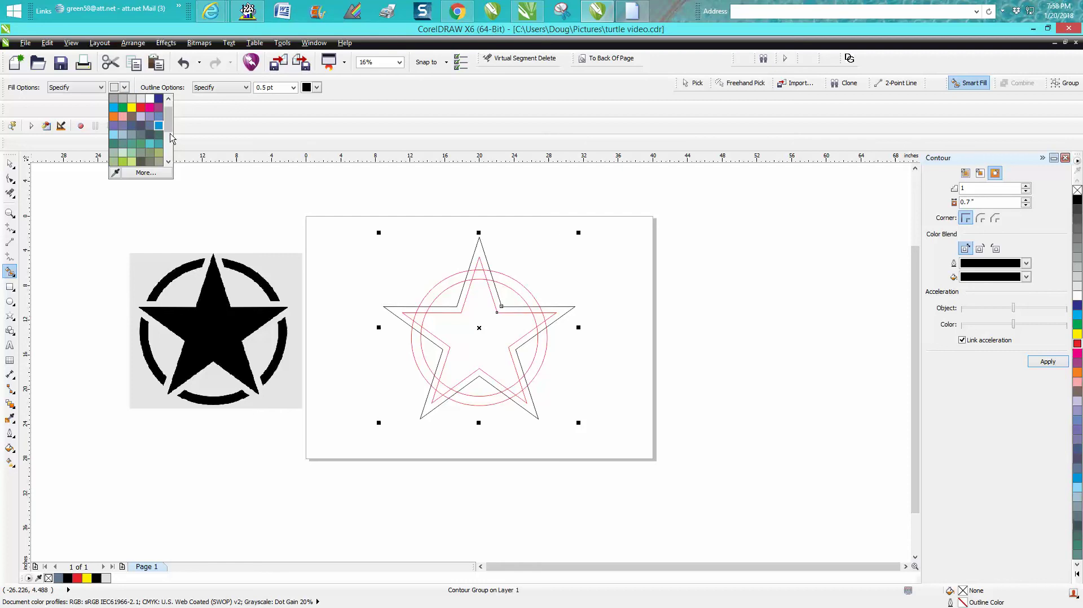
pyautogui.click(114, 99)
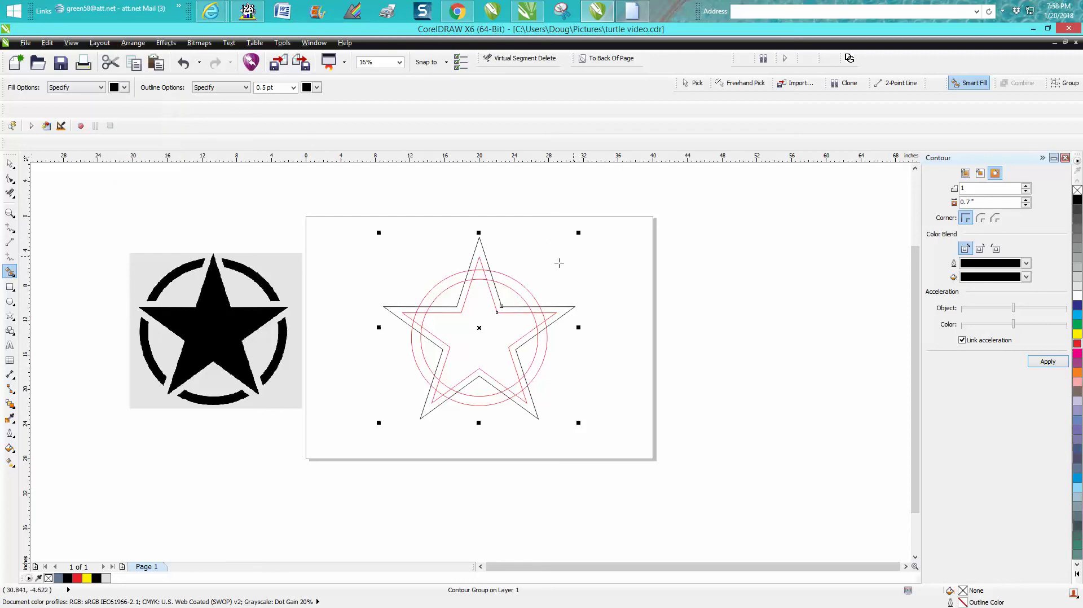
pyautogui.click(524, 290)
pyautogui.click(450, 282)
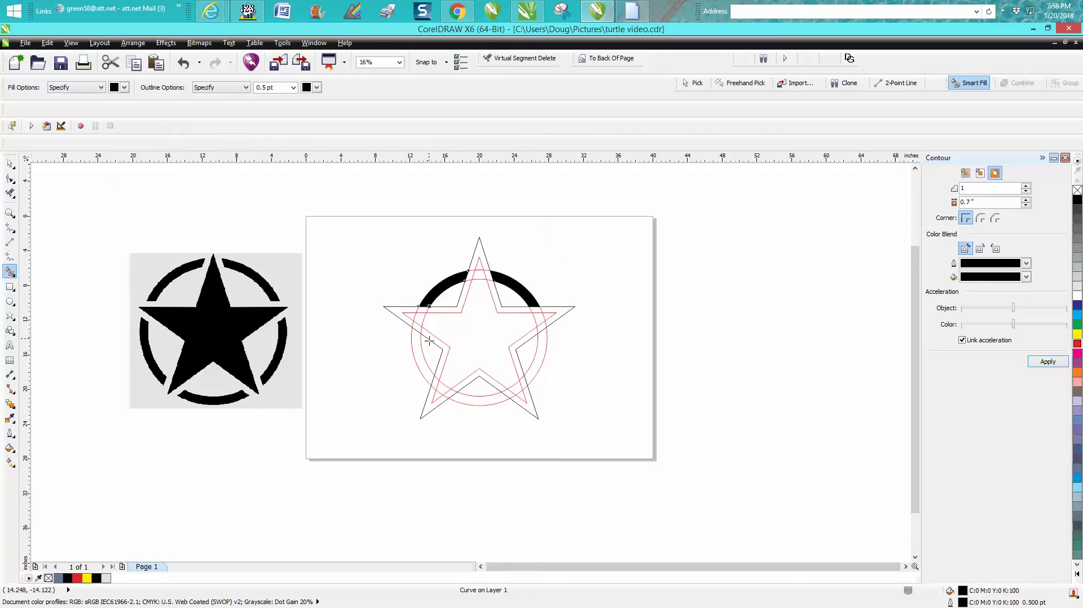
pyautogui.click(422, 353)
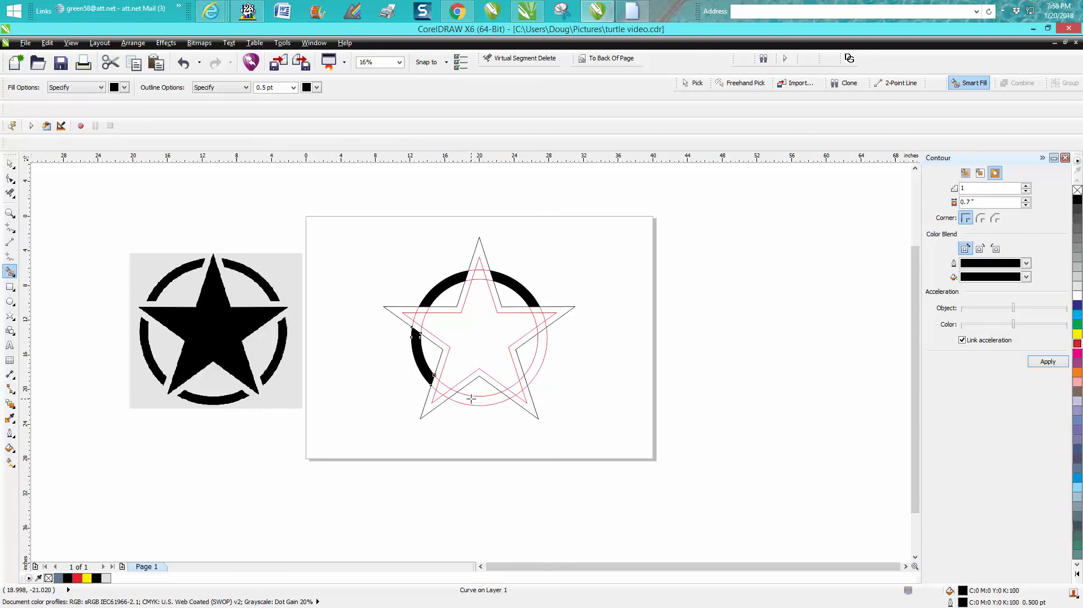
pyautogui.click(471, 399)
pyautogui.click(539, 366)
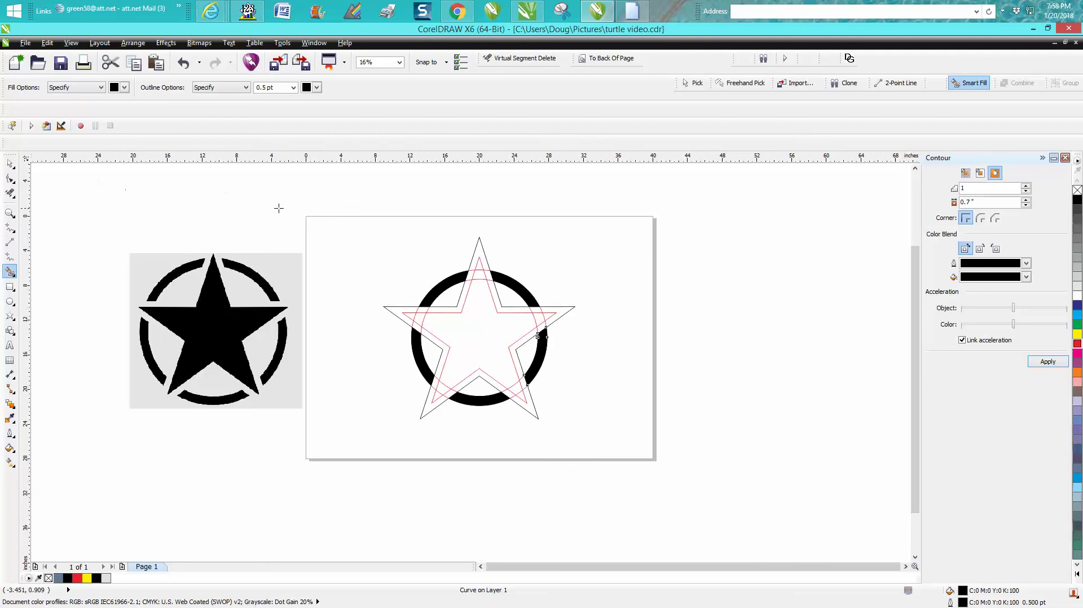
# - Undo an accidental black fill of the star and circle regions
pyautogui.click(492, 269)
pyautogui.click(183, 63)
pyautogui.click(10, 164)
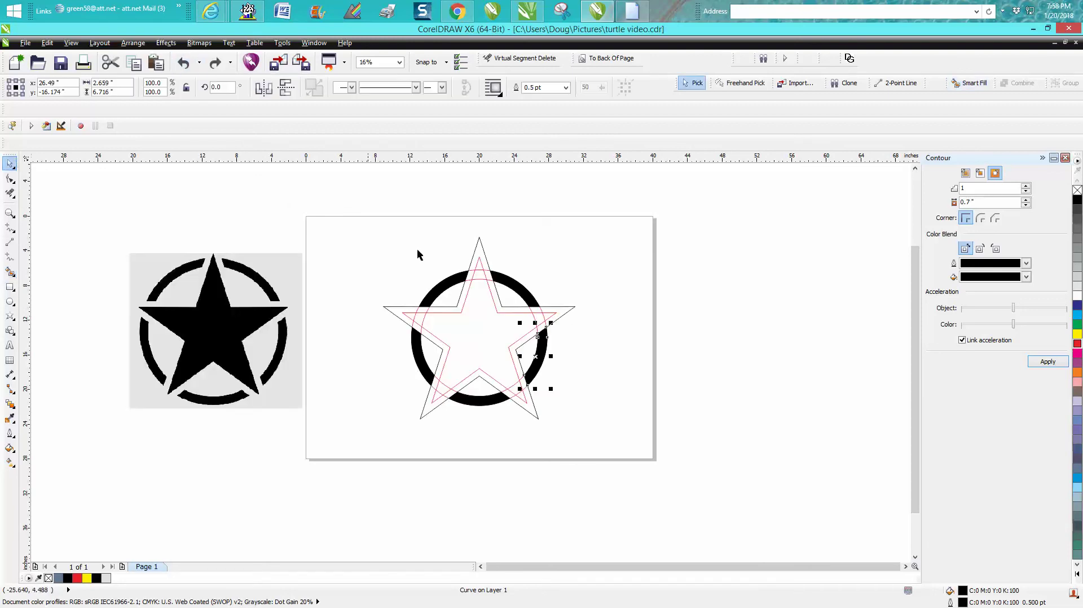
# - Set the nudge distance to 15" and nudge the contoured star group right, out of the circle
pyautogui.click(491, 265)
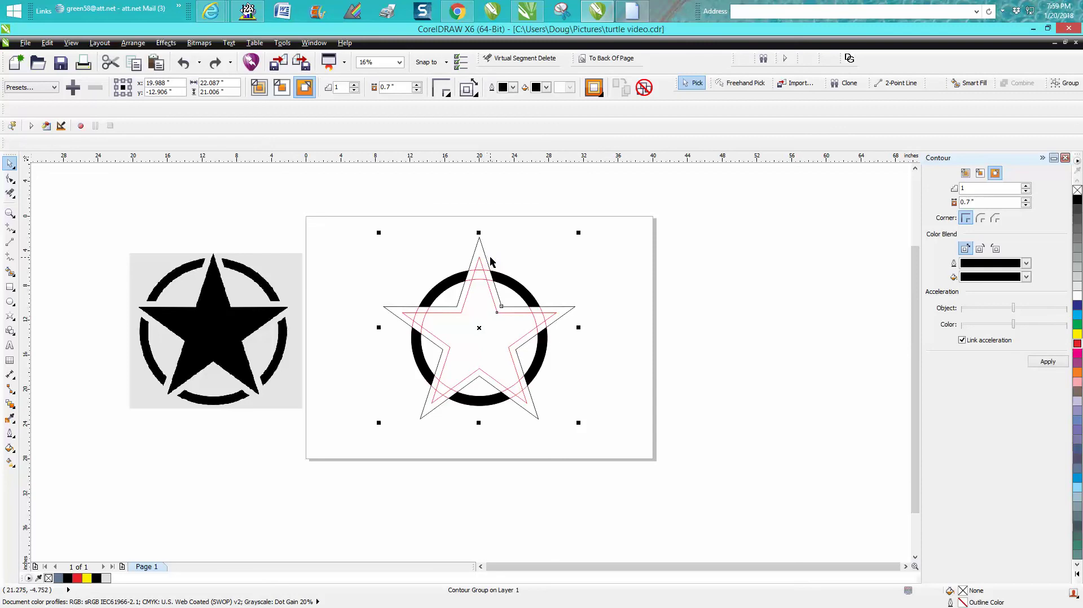
pyautogui.click(406, 202)
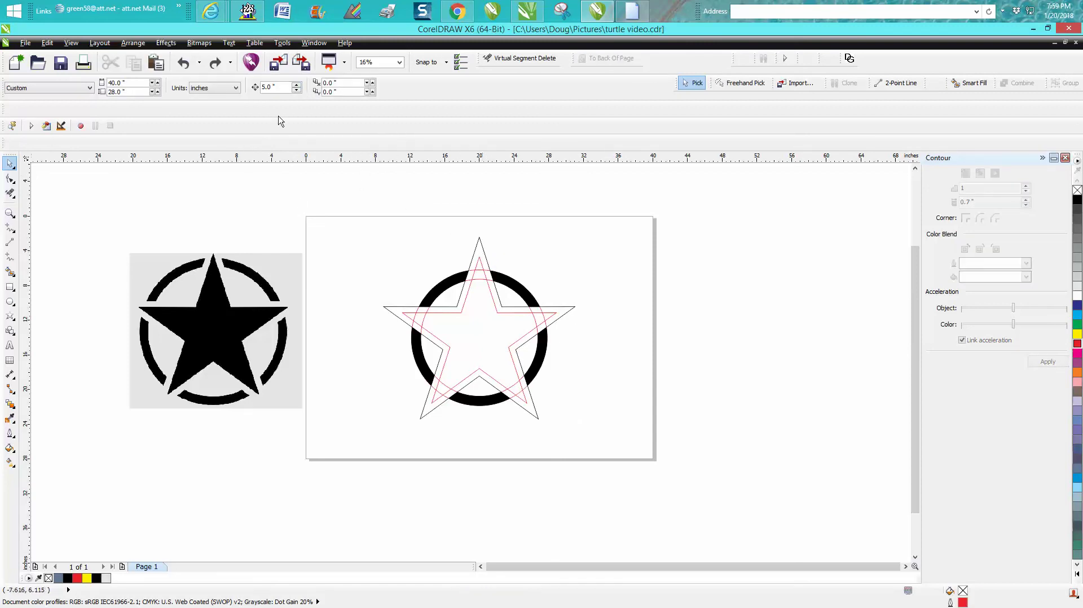
pyautogui.doubleClick(278, 89)
pyautogui.write('15')
pyautogui.click(486, 257)
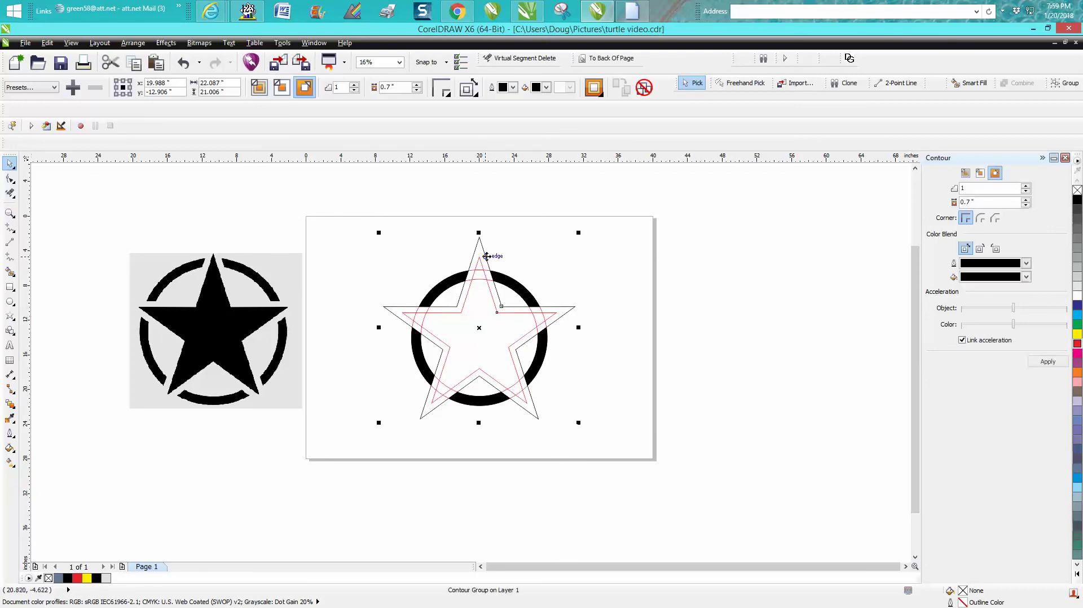
pyautogui.press('Right')
pyautogui.press('Right')
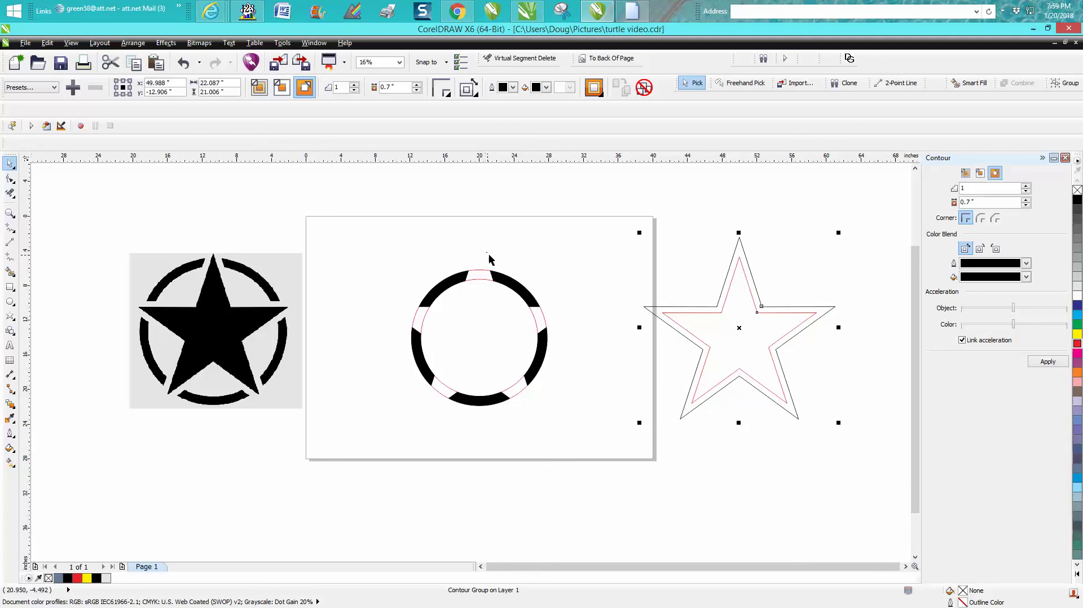
# - Break the star's contour group apart and delete the outer star outline
pyautogui.click(133, 42)
pyautogui.click(190, 168)
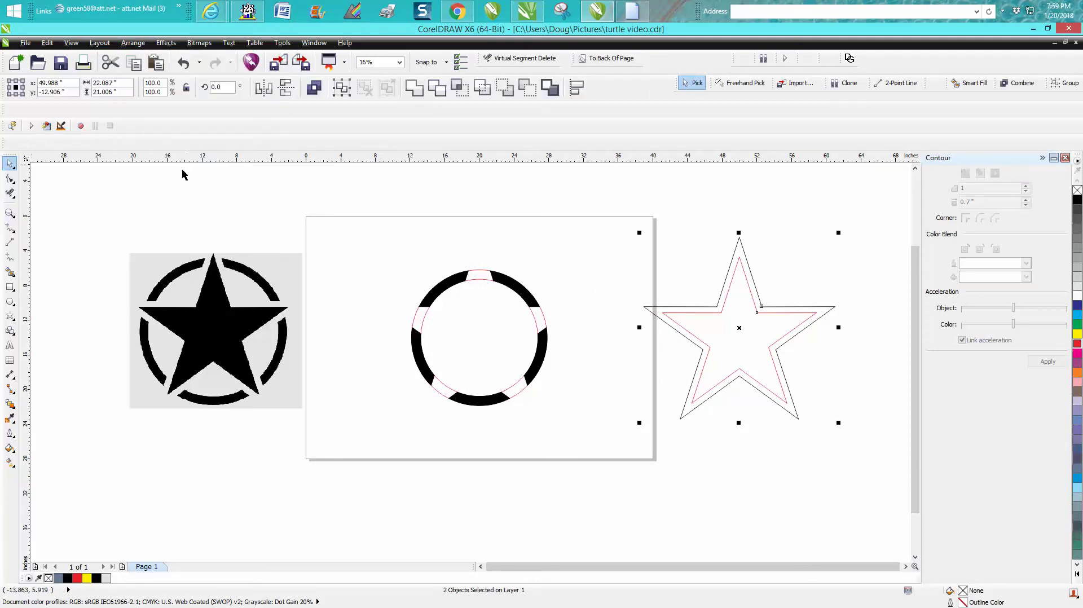
pyautogui.click(577, 228)
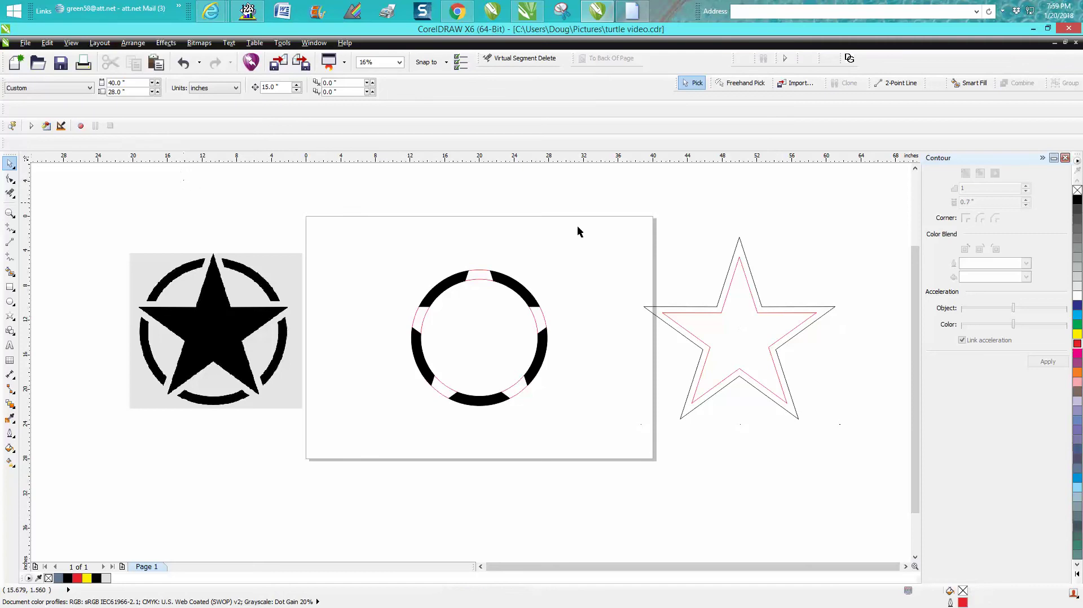
pyautogui.click(728, 286)
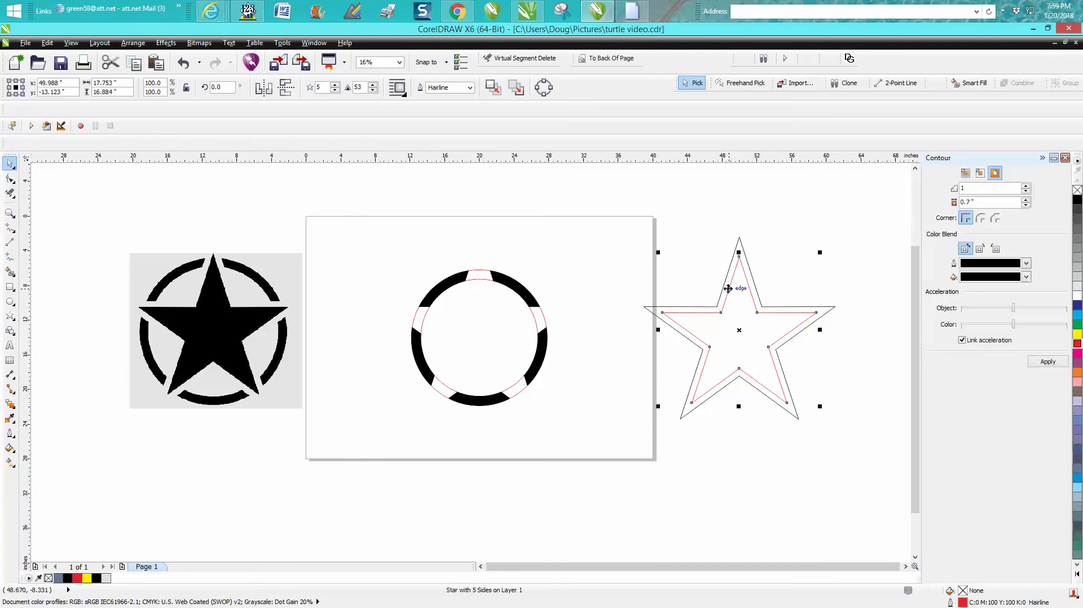
pyautogui.click(748, 264)
pyautogui.press('Delete')
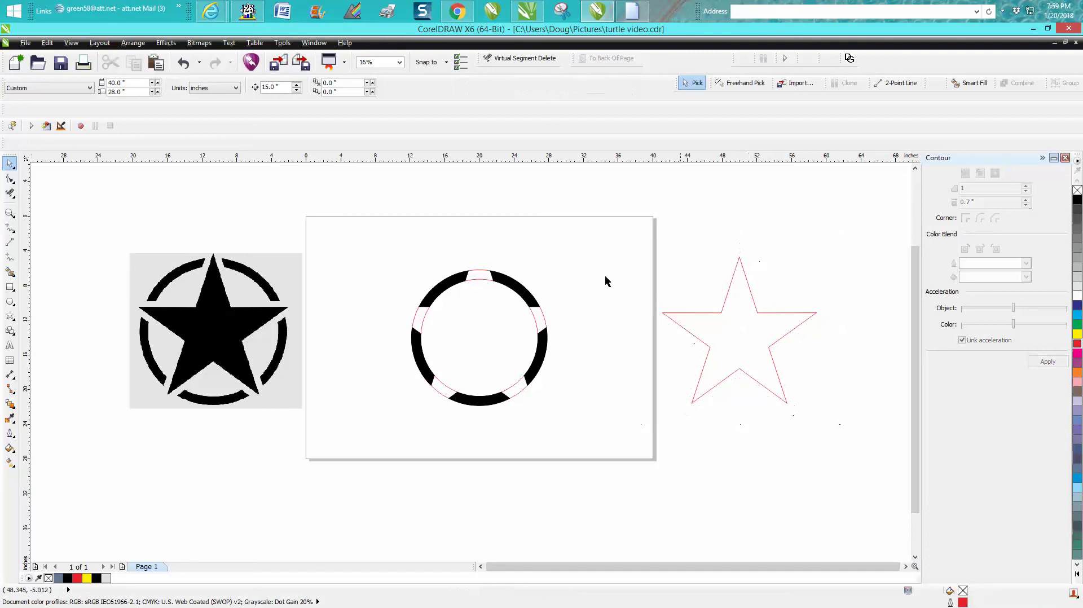
# - Delete the thin red circle outline, leaving the black arcs and the red star
pyautogui.click(482, 278)
pyautogui.click(479, 281)
pyautogui.click(481, 274)
pyautogui.press('Delete')
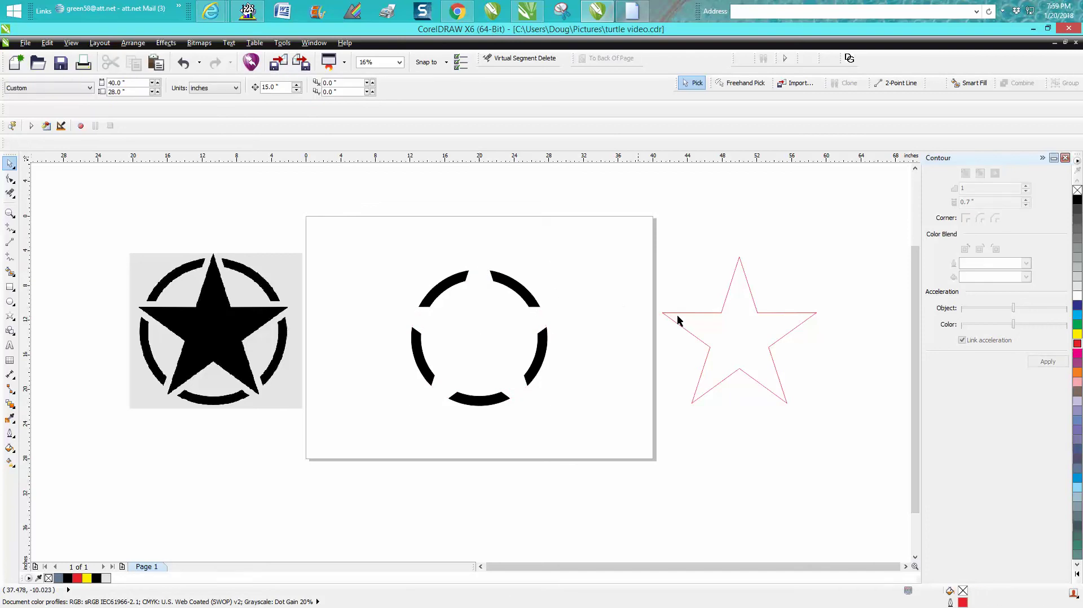
pyautogui.click(707, 315)
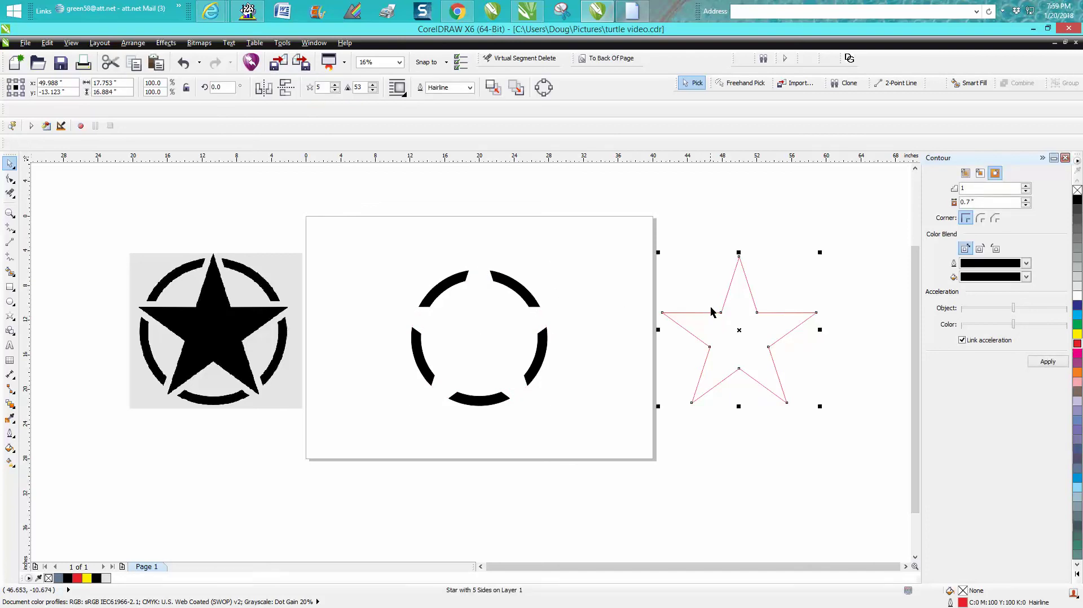
# - Centre the red star inside the broken ring and fill it solid black
pyautogui.press('p')
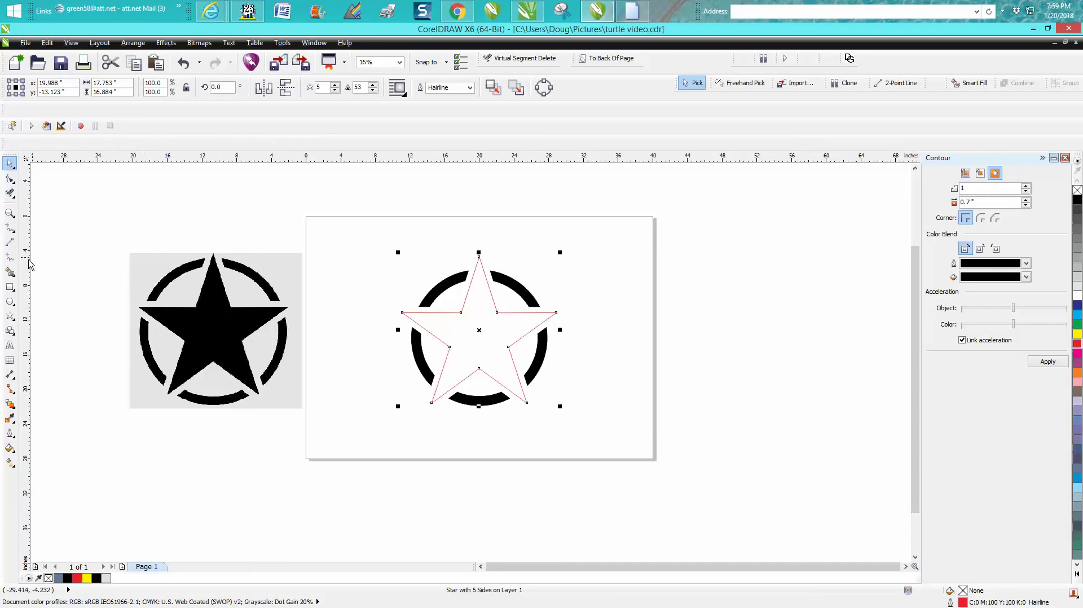
pyautogui.click(9, 271)
pyautogui.click(514, 332)
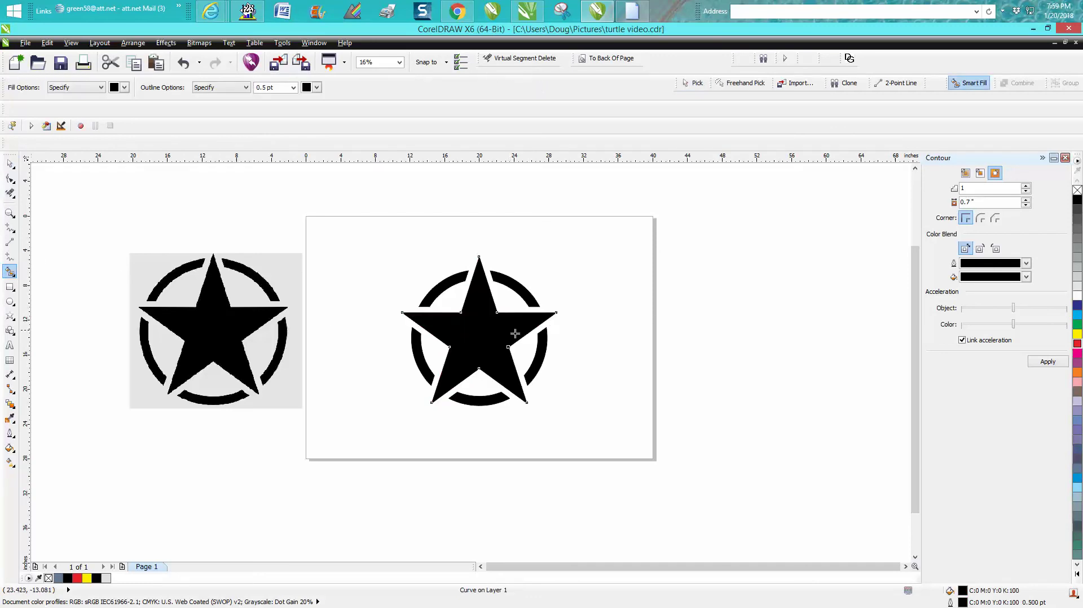
pyautogui.click(10, 213)
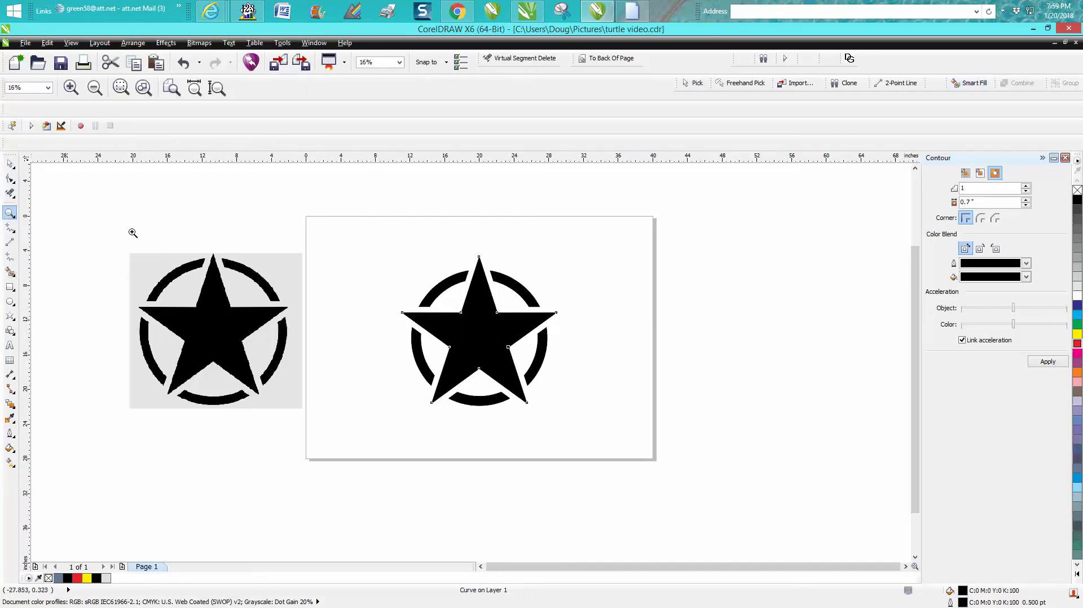
pyautogui.moveTo(344, 259); pyautogui.dragTo(680, 441)
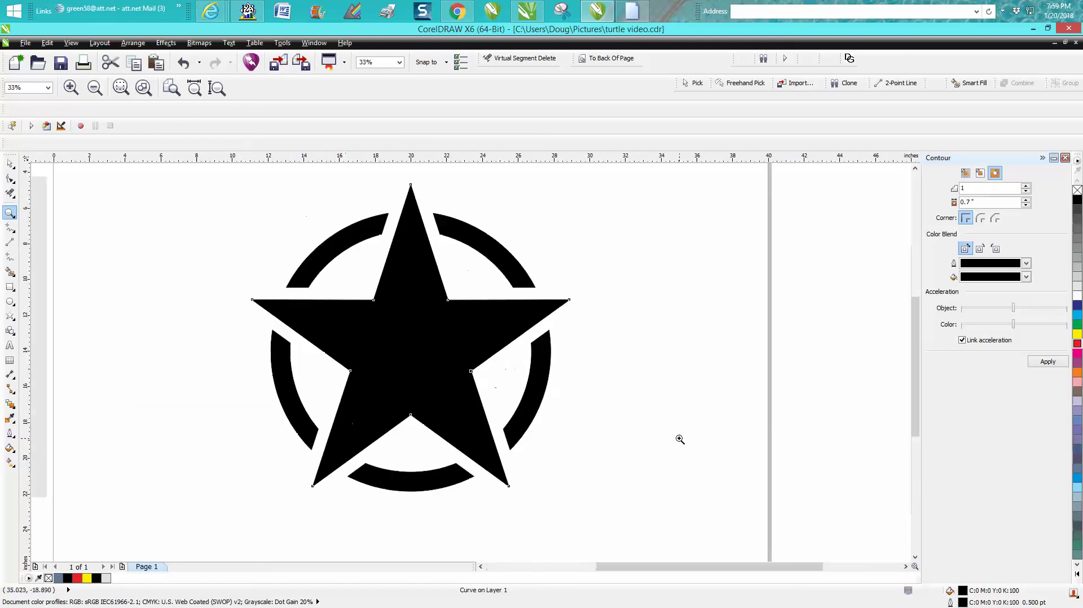
pyautogui.scroll(-1, 644, 417)
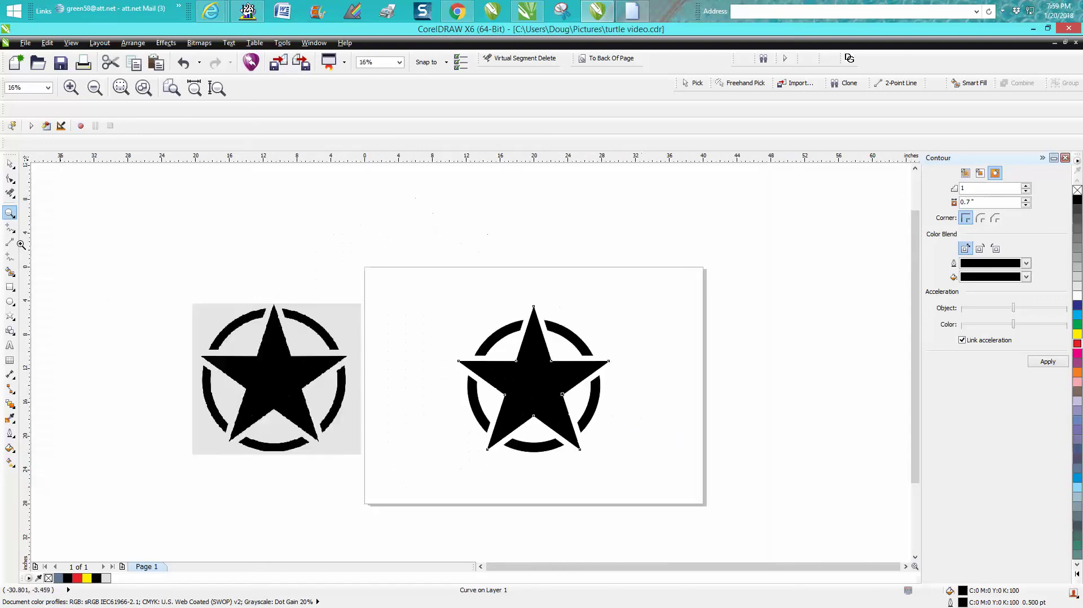
pyautogui.click(10, 164)
pyautogui.click(257, 377)
# - Move the reference bitmap right toward the page, beside the vector emblem
pyautogui.moveTo(256, 377); pyautogui.dragTo(343, 387)
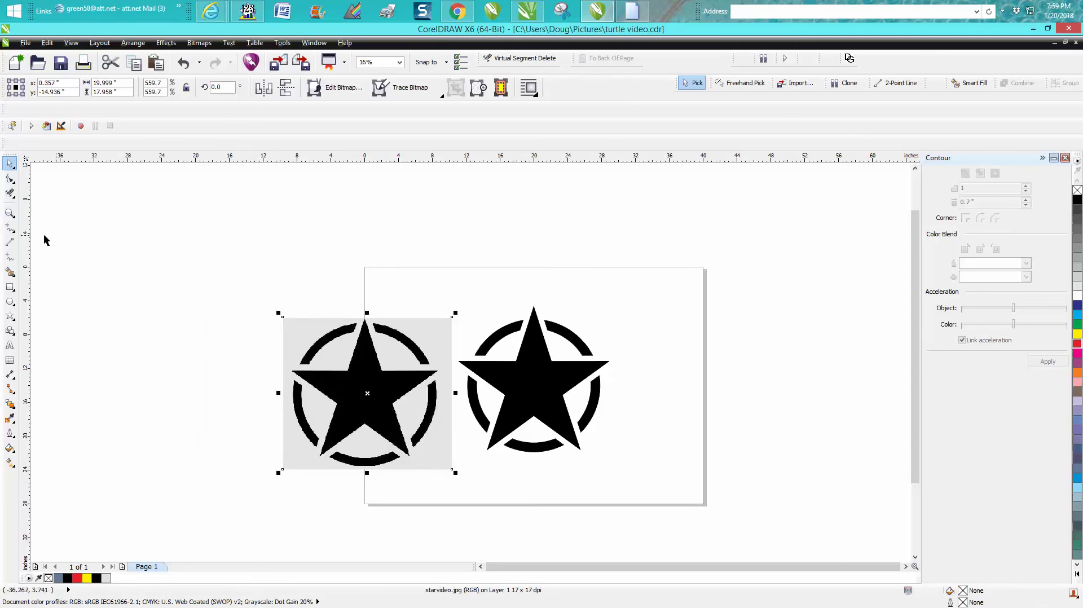
pyautogui.click(10, 213)
pyautogui.moveTo(258, 279); pyautogui.dragTo(687, 488)
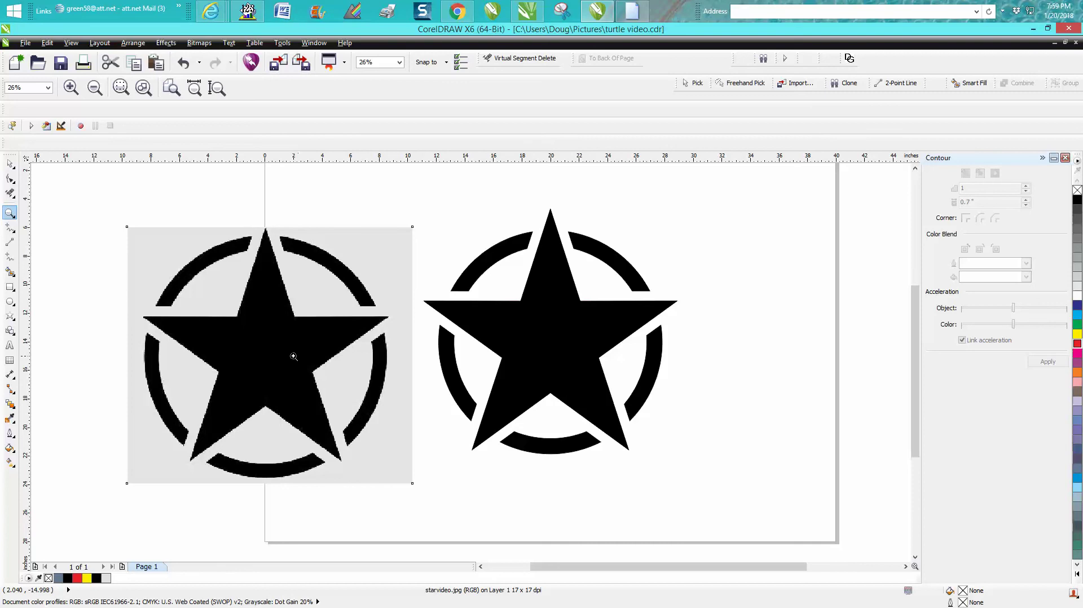
pyautogui.moveTo(293, 357); pyautogui.dragTo(556, 341)
pyautogui.scroll(-4, 344, 361)
# - Overlay the bitmap on the vector star to compare, then undo it back left of the page
pyautogui.click(10, 164)
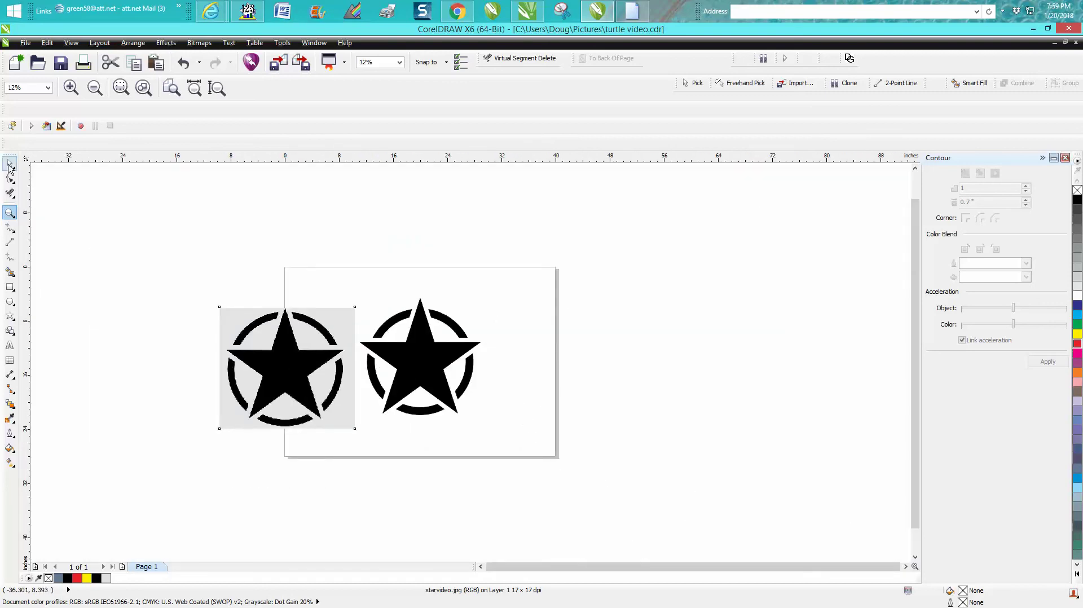
pyautogui.moveTo(288, 369); pyautogui.dragTo(426, 362)
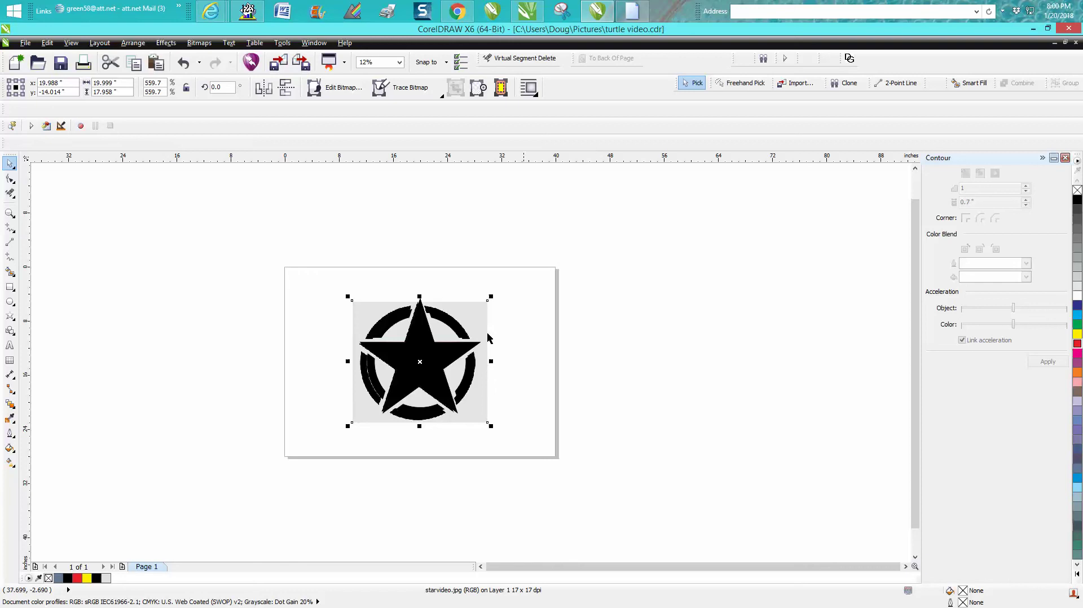
pyautogui.moveTo(452, 361); pyautogui.dragTo(647, 352)
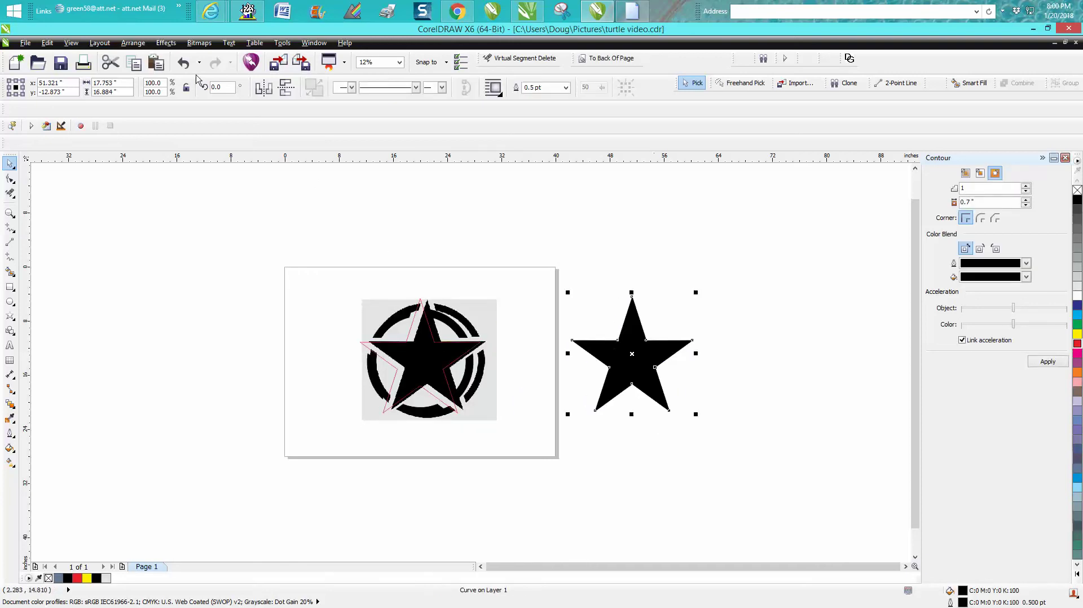
pyautogui.click(182, 63)
pyautogui.click(182, 63)
pyautogui.click(182, 63)
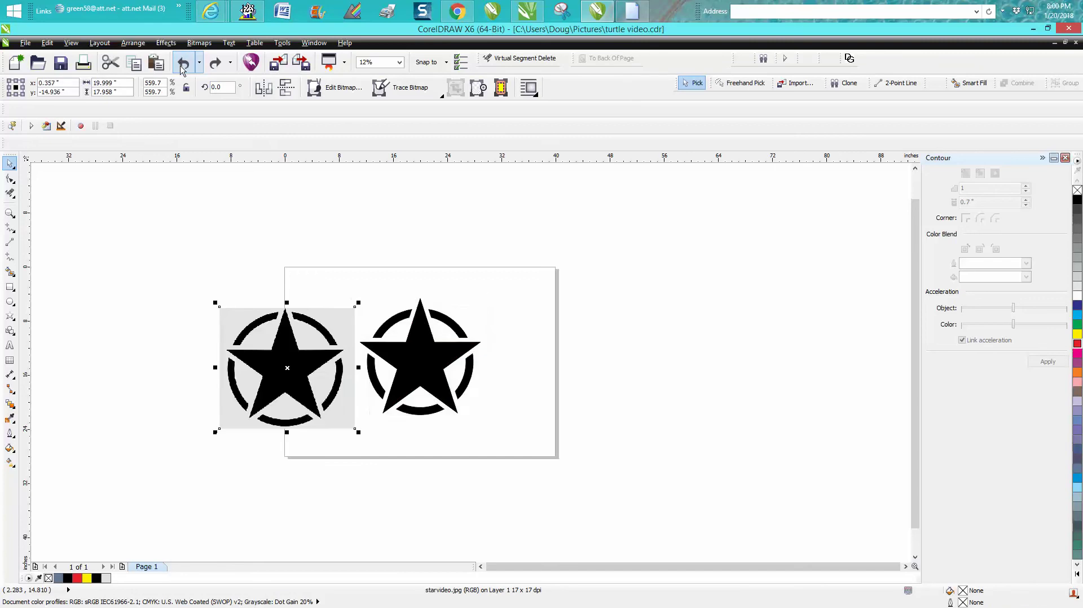
pyautogui.click(182, 63)
pyautogui.press('z')
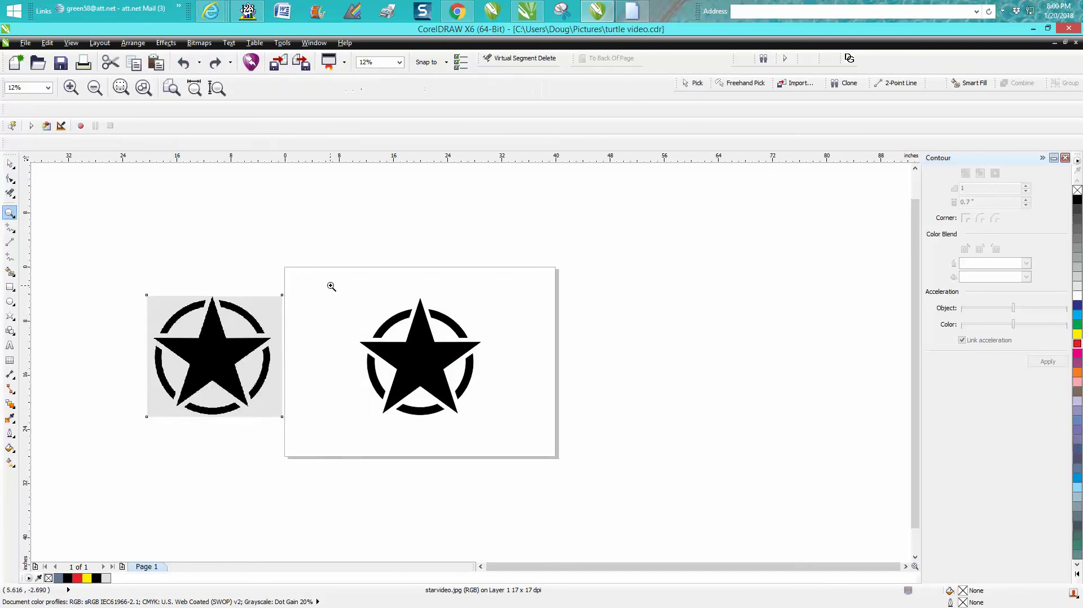